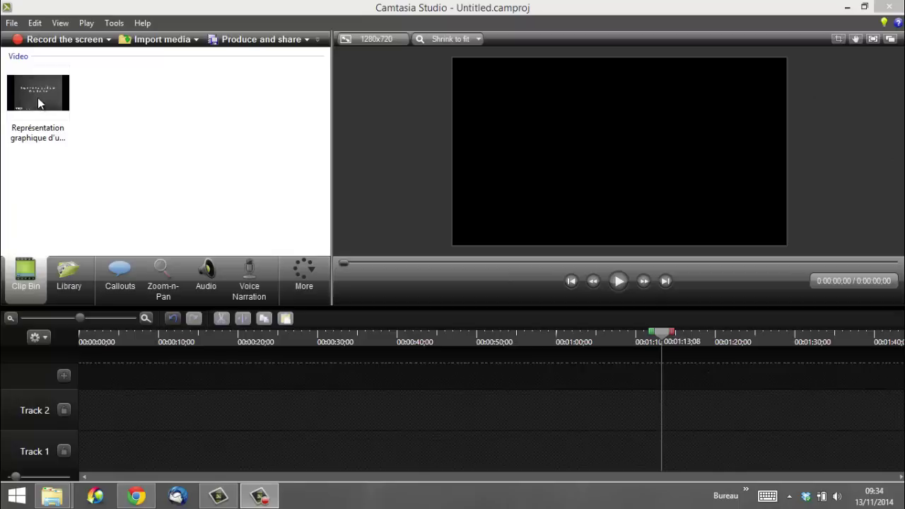
- Place the Représentation graphique d'une fonction.mp4 clip at the very start of Track 1 and separate its video and audio
{"action": "right_click", "coordinate": [40, 96]}
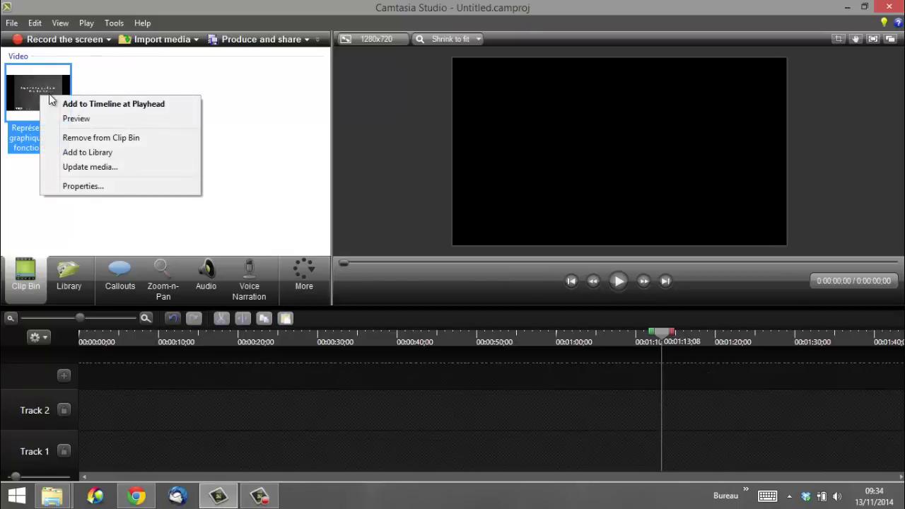
{"action": "left_click", "coordinate": [72, 105]}
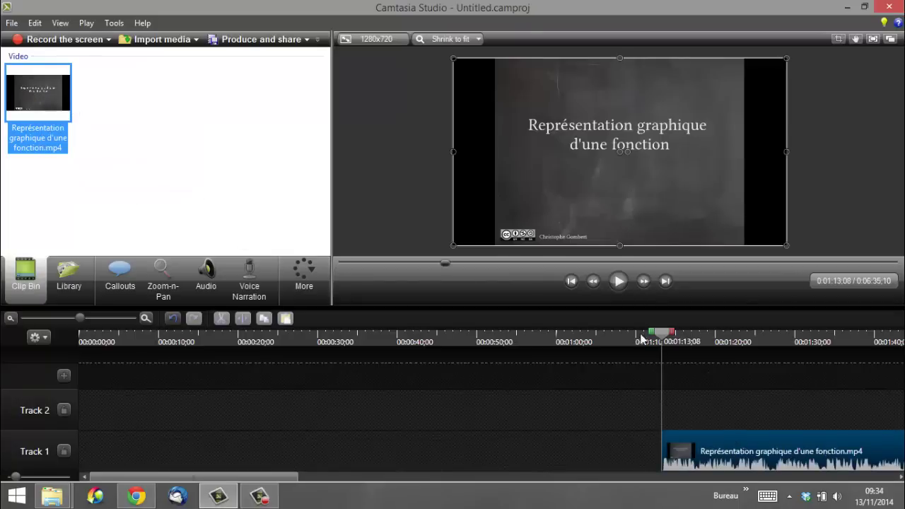
{"action": "left_click_drag", "start_coordinate": [655, 332], "coordinate": [75, 306]}
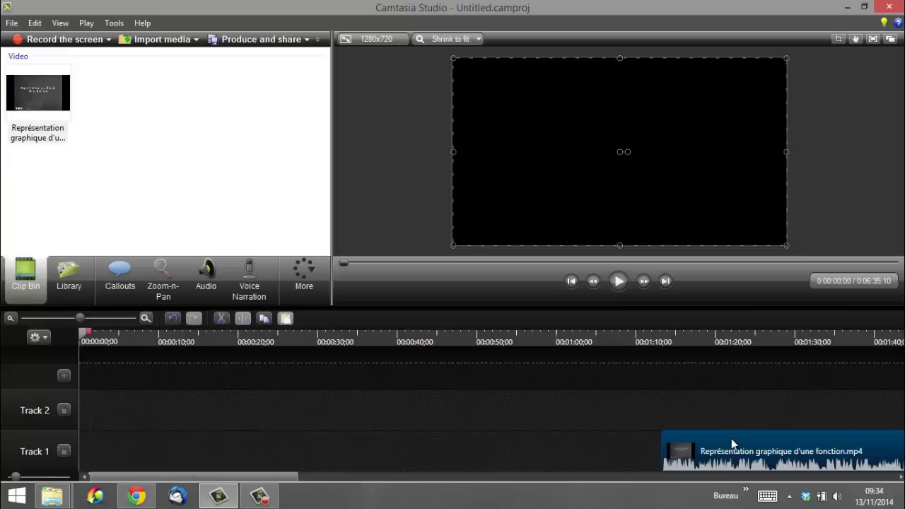
{"action": "left_click_drag", "start_coordinate": [730, 439], "coordinate": [152, 438]}
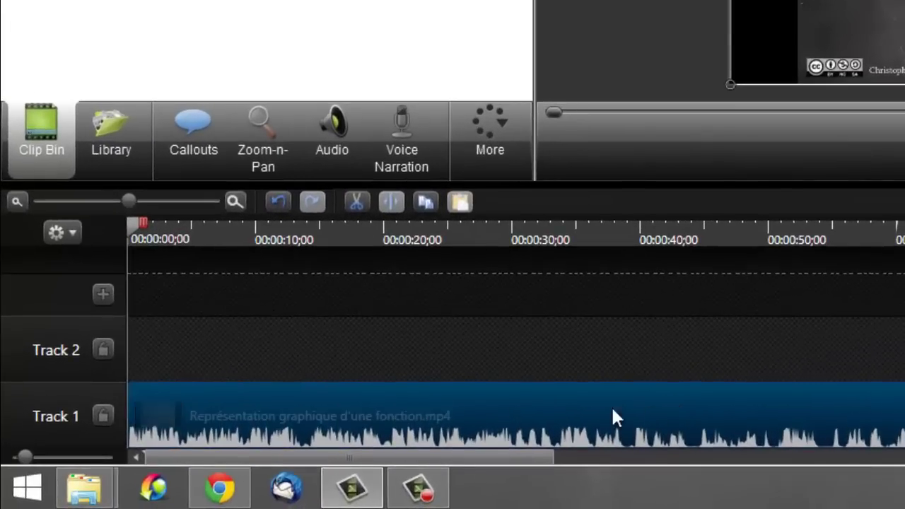
{"action": "right_click", "coordinate": [473, 406]}
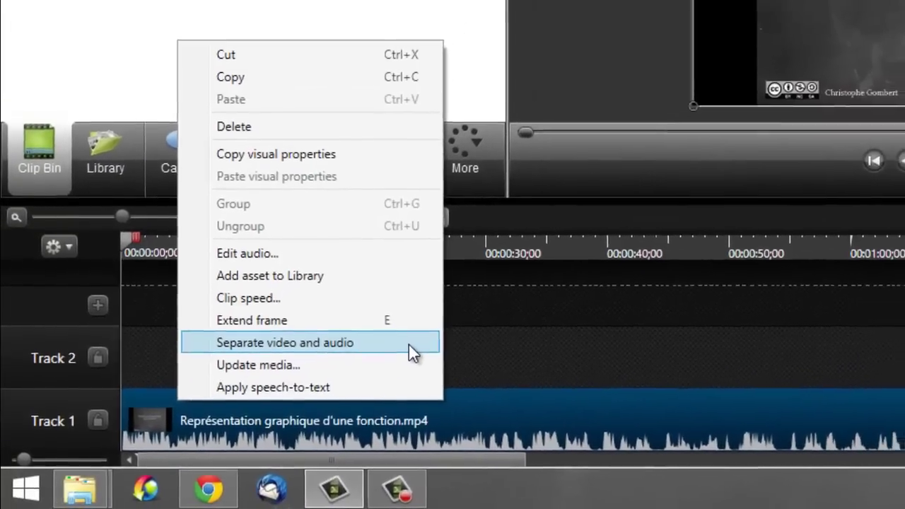
{"action": "left_click", "coordinate": [408, 343]}
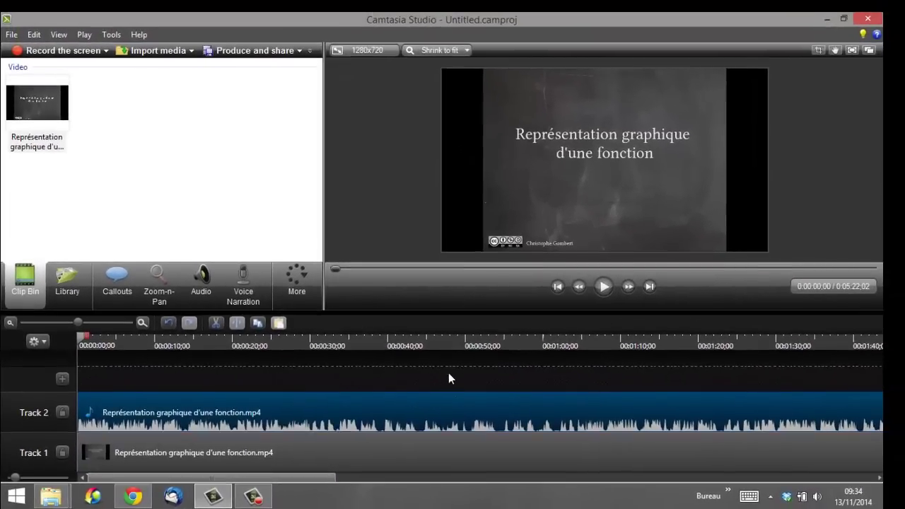
- Try deleting the separated audio from Track 2 and undo the deletion
{"action": "key", "text": "Delete"}
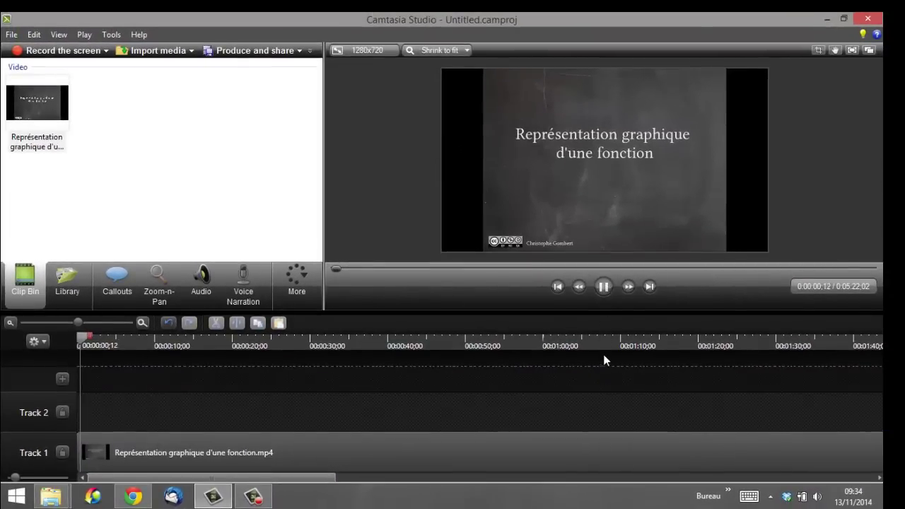
{"action": "left_click", "coordinate": [603, 286]}
{"action": "left_click", "coordinate": [168, 322]}
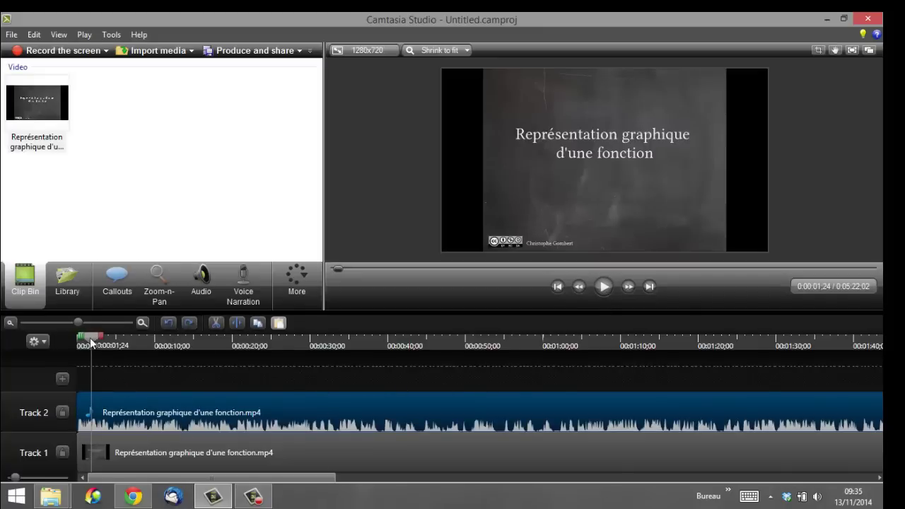
- Split the Track 2 audio at 00:00:37;14, just before the handwritten calculation begins
{"action": "left_click_drag", "start_coordinate": [96, 340], "coordinate": [374, 356]}
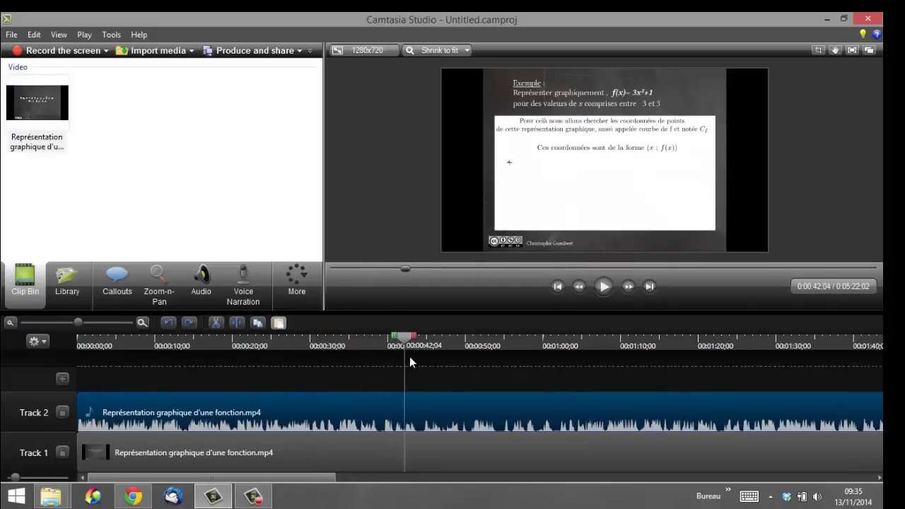
{"action": "left_click_drag", "start_coordinate": [462, 354], "coordinate": [437, 354]}
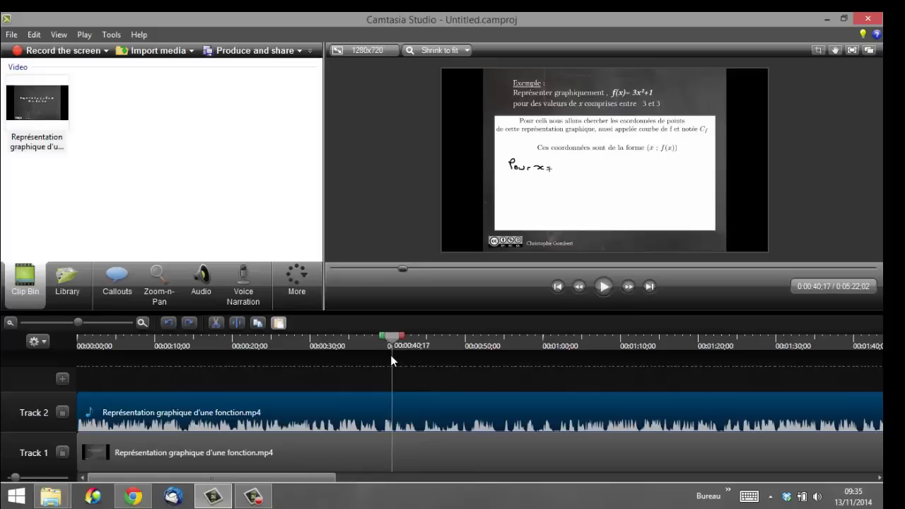
{"action": "left_click_drag", "start_coordinate": [378, 355], "coordinate": [368, 356]}
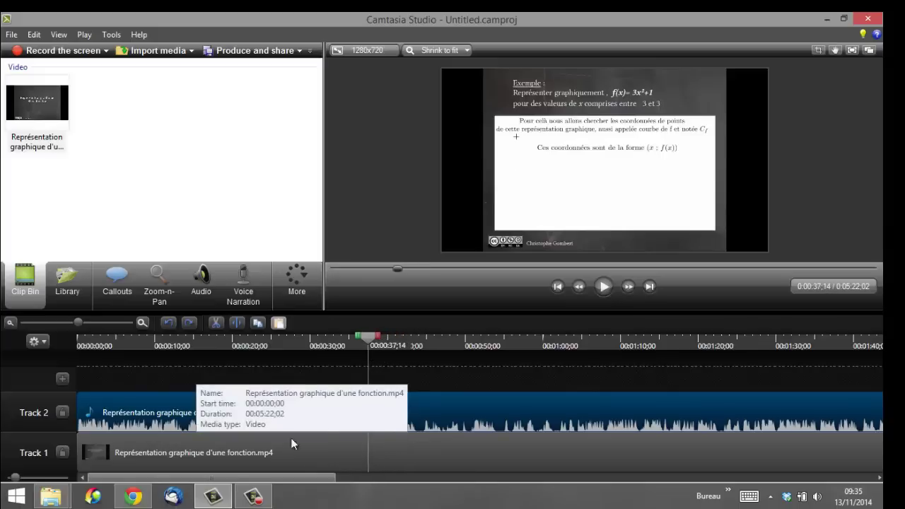
{"action": "left_click", "coordinate": [237, 322]}
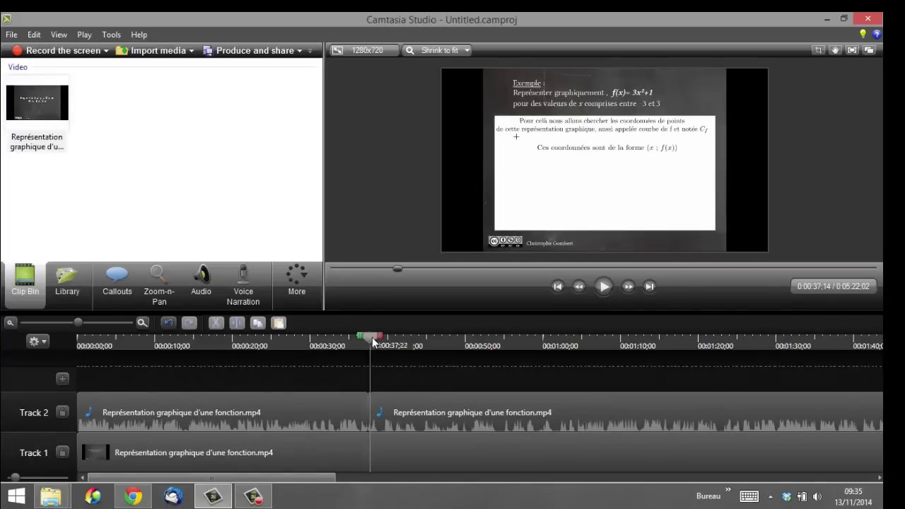
- Split the second audio segment on Track 2 at 00:01:06;26, where the handwritten calculation ends
{"action": "left_click_drag", "start_coordinate": [372, 342], "coordinate": [597, 344]}
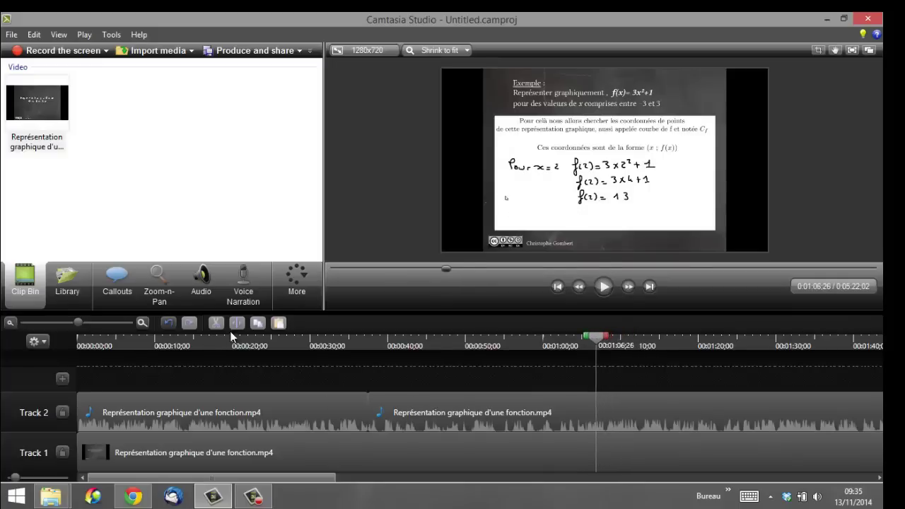
{"action": "left_click", "coordinate": [643, 453]}
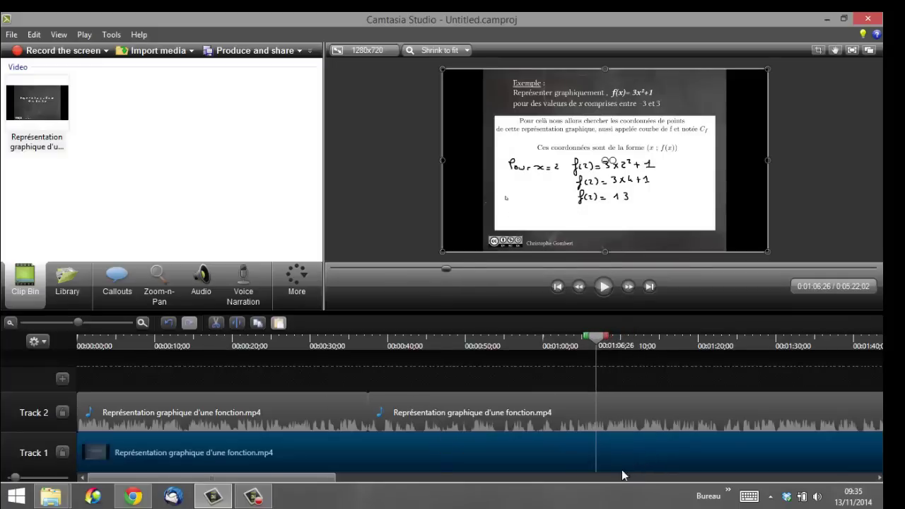
{"action": "left_click", "coordinate": [626, 421]}
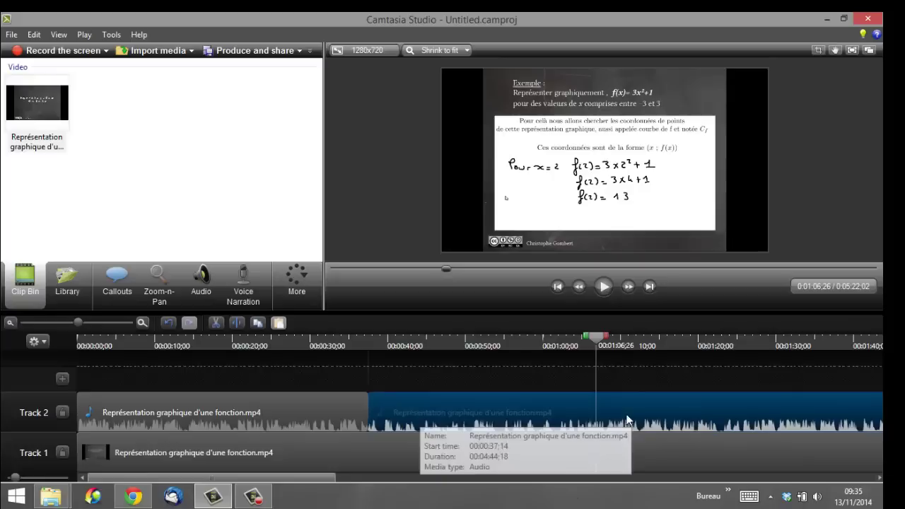
{"action": "left_click", "coordinate": [236, 323]}
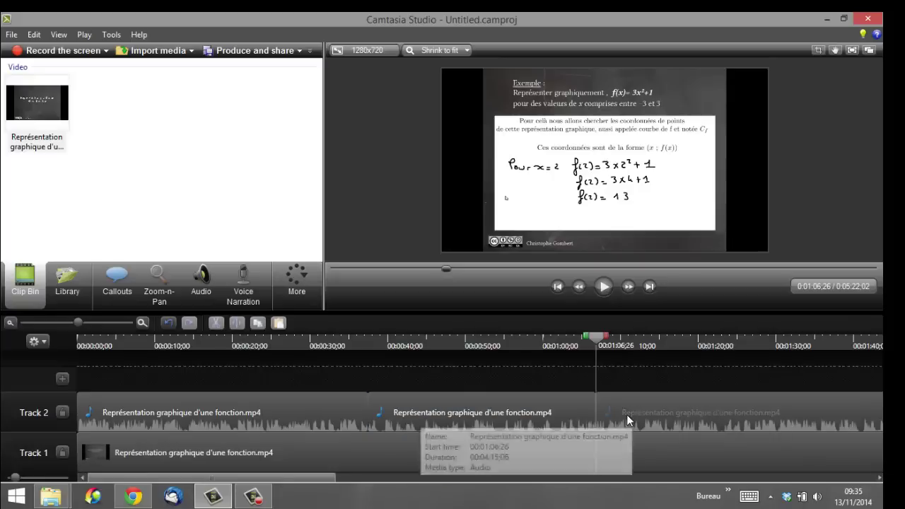
{"action": "left_click", "coordinate": [626, 414]}
- Split the Track 1 video at 00:00:37;14, in line with the first audio cut
{"action": "left_click_drag", "start_coordinate": [597, 343], "coordinate": [308, 343]}
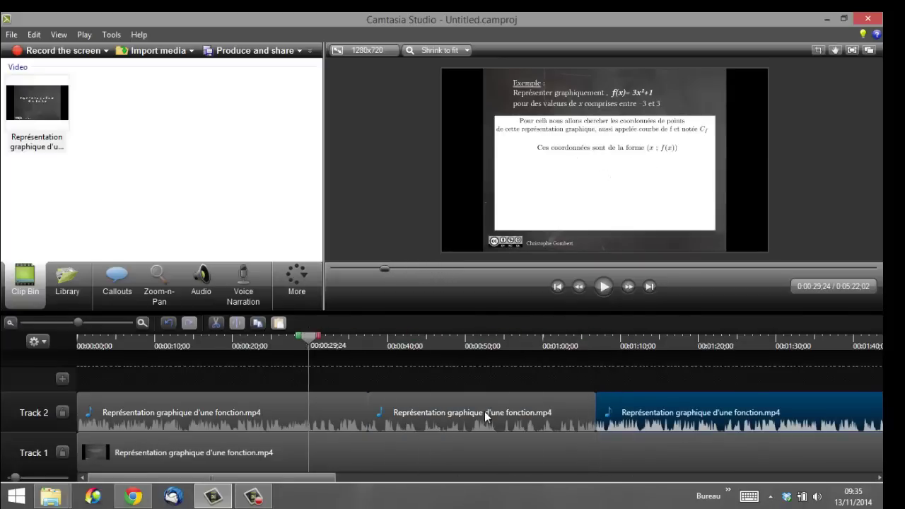
{"action": "left_click", "coordinate": [549, 422]}
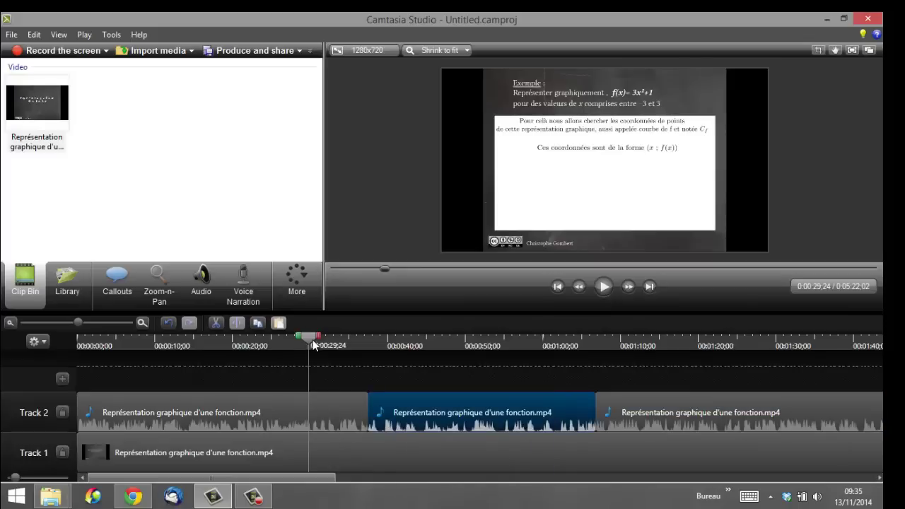
{"action": "left_click_drag", "start_coordinate": [314, 340], "coordinate": [367, 344]}
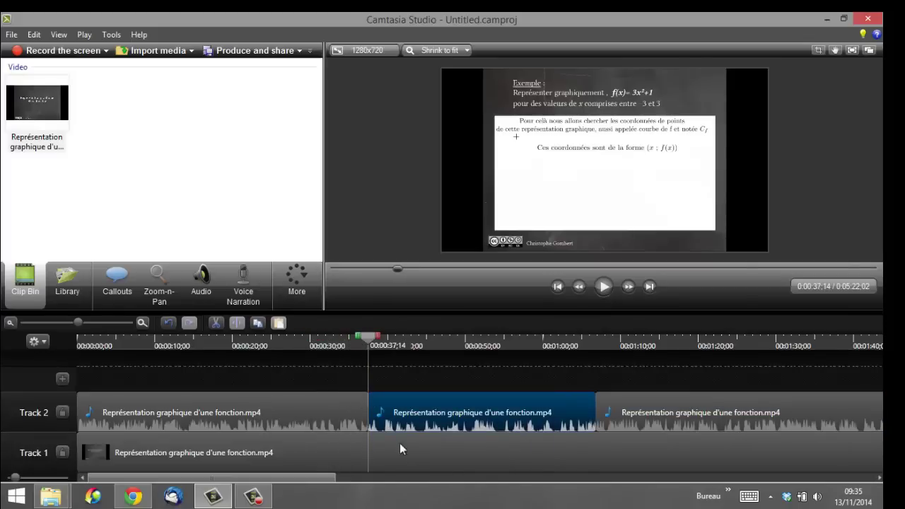
{"action": "left_click", "coordinate": [455, 451]}
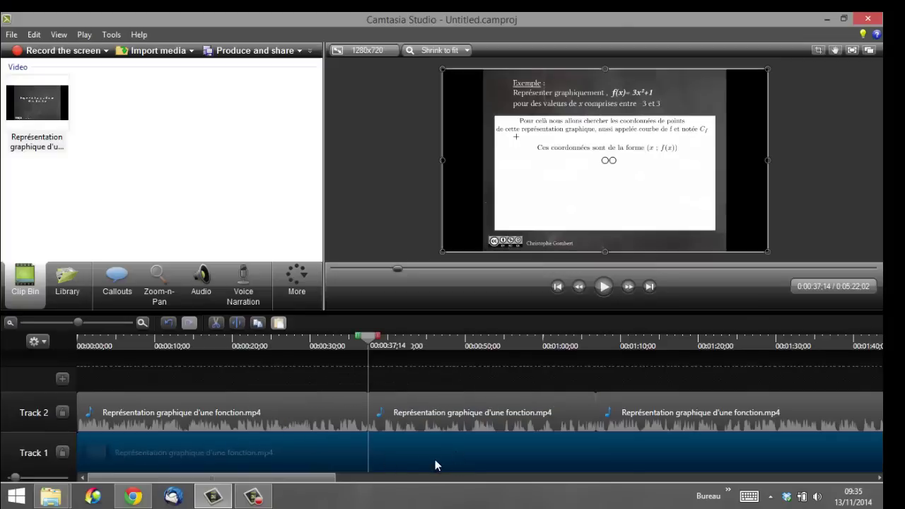
{"action": "left_click", "coordinate": [237, 323]}
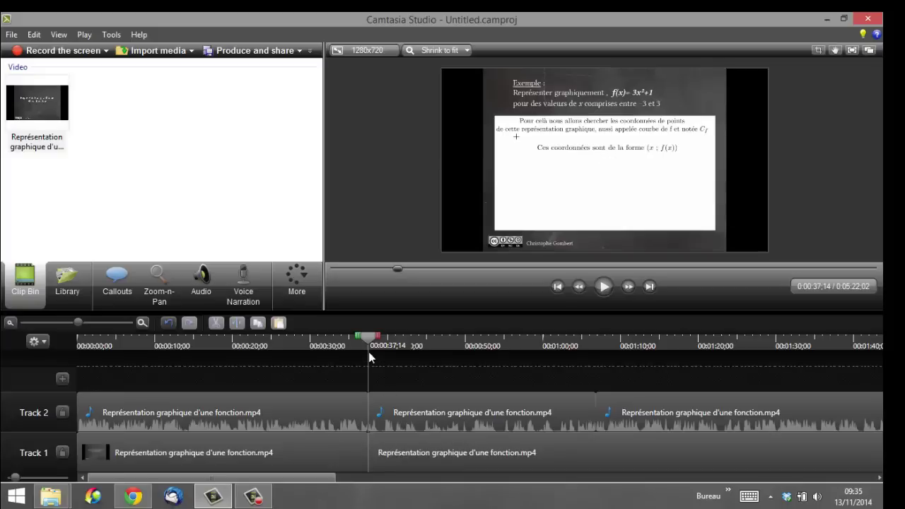
- Split the second video segment on Track 1 at 00:01:06;26, in line with the second audio cut
{"action": "left_click_drag", "start_coordinate": [368, 338], "coordinate": [593, 359]}
{"action": "left_click", "coordinate": [556, 455]}
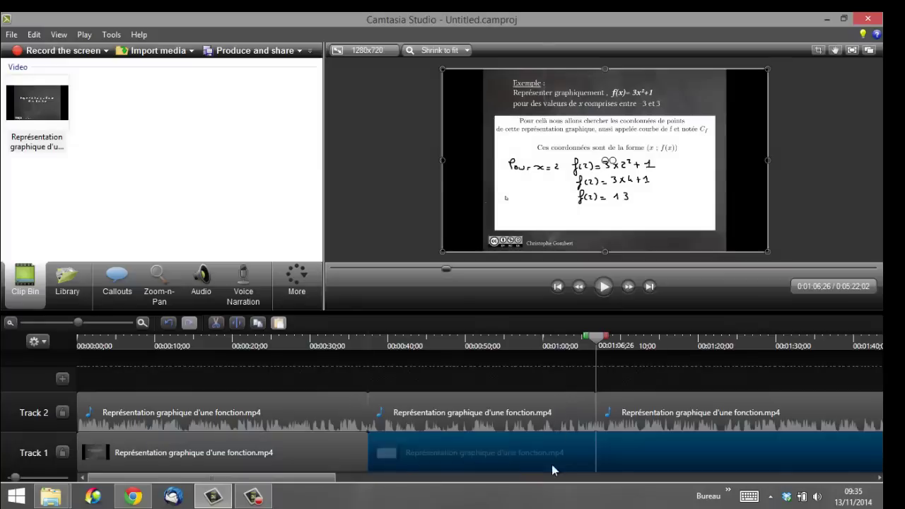
{"action": "left_click", "coordinate": [240, 323]}
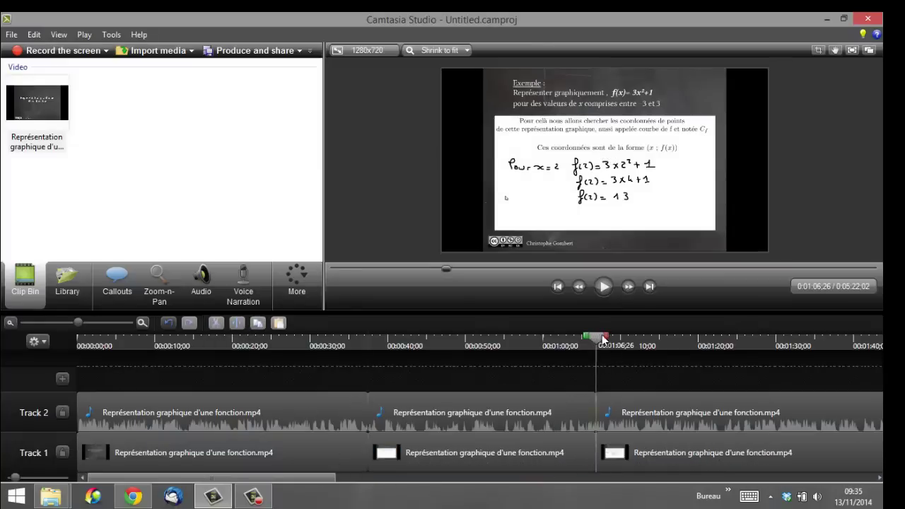
- Shift the last video segment to start at 00:01:11;19 and move the last audio segment further along, leaving gaps after the middle segments
{"action": "left_click_drag", "start_coordinate": [602, 339], "coordinate": [630, 340]}
{"action": "left_click", "coordinate": [459, 456]}
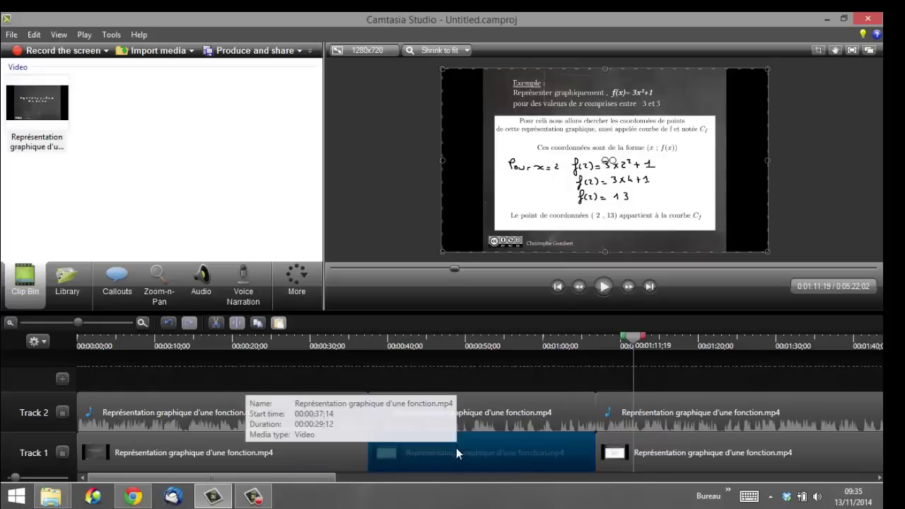
{"action": "left_click_drag", "start_coordinate": [644, 456], "coordinate": [689, 445]}
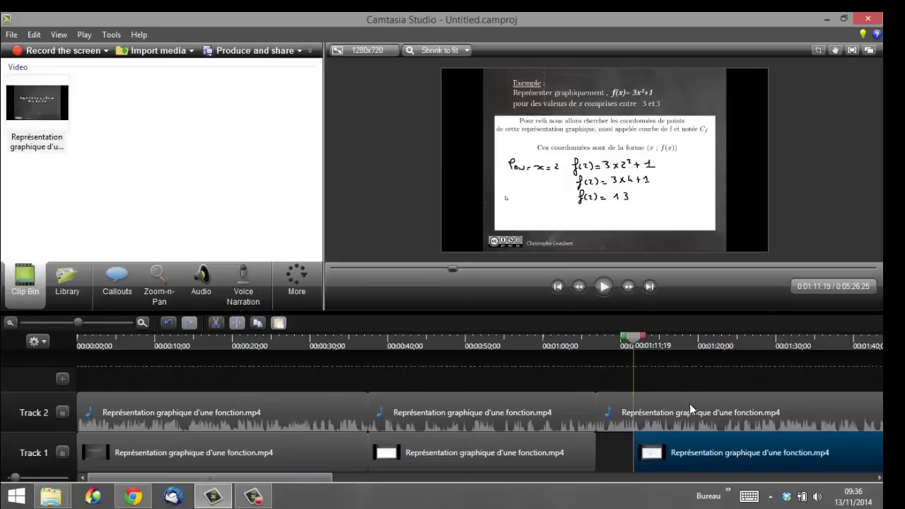
{"action": "left_click_drag", "start_coordinate": [689, 404], "coordinate": [742, 403]}
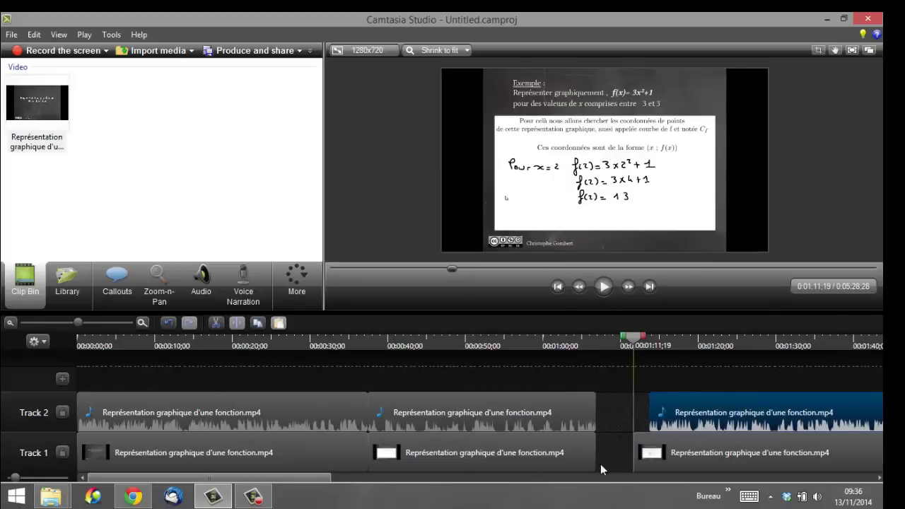
- Set the clip speed of the middle video segment on Track 1 to 200 %
{"action": "left_click", "coordinate": [436, 453]}
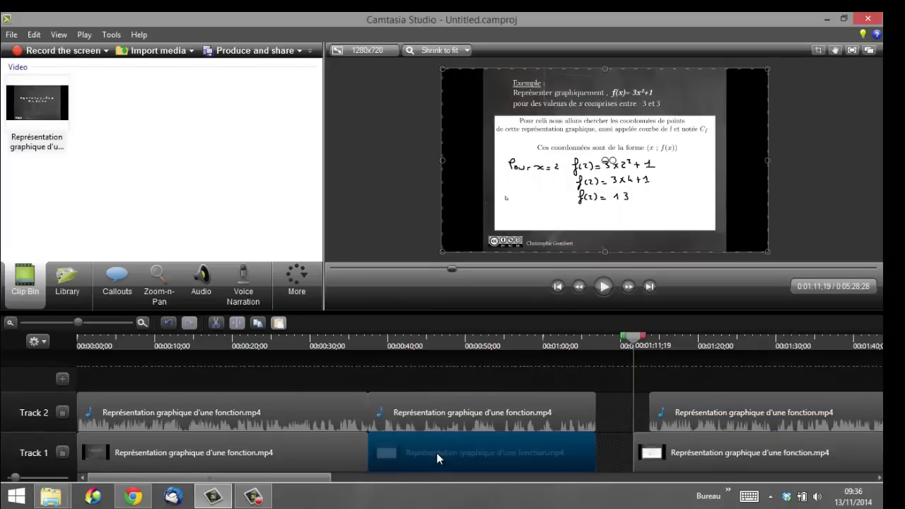
{"action": "right_click", "coordinate": [436, 452]}
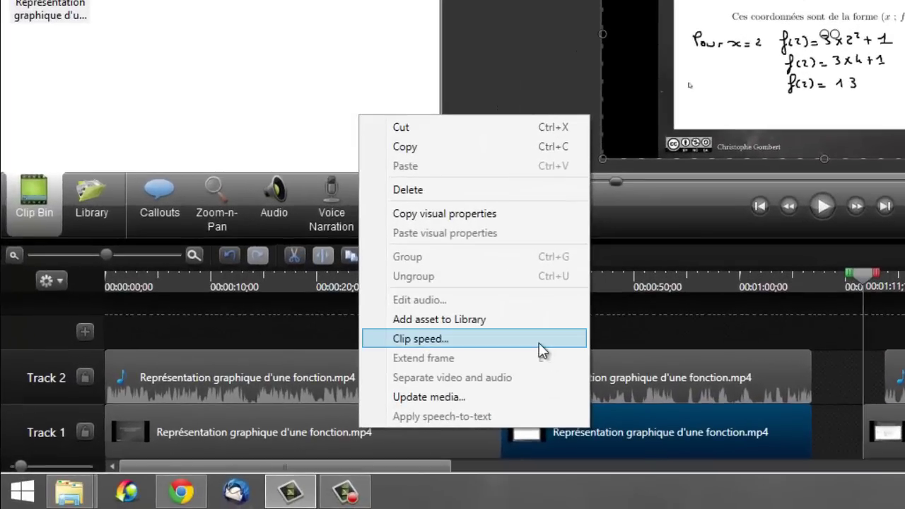
{"action": "left_click", "coordinate": [539, 344]}
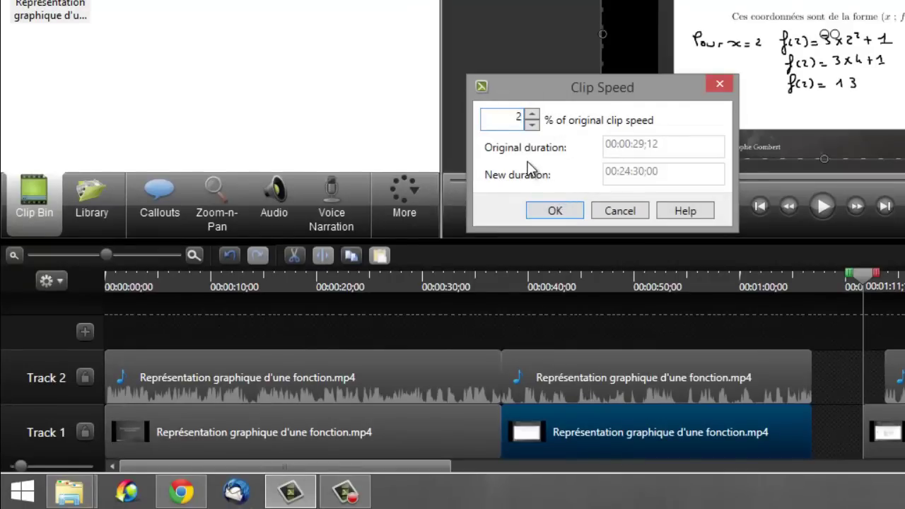
{"action": "left_click", "coordinate": [555, 211]}
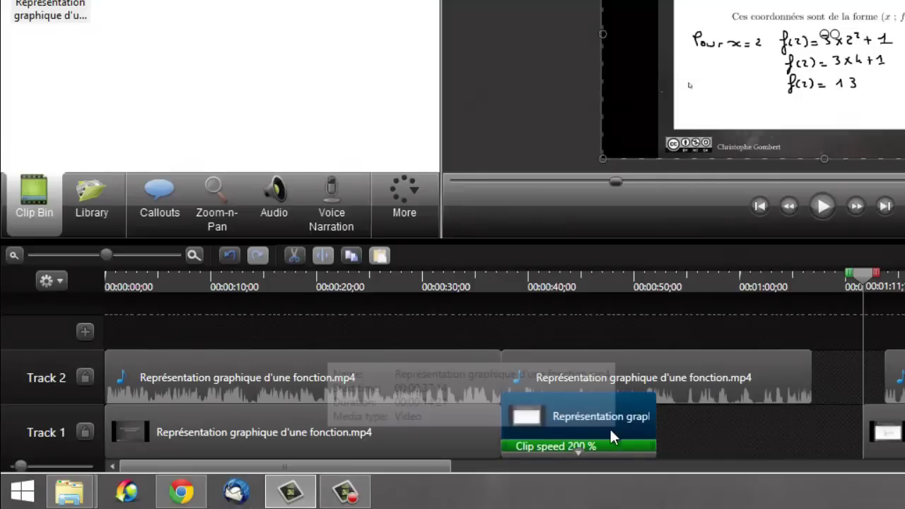
- Set the clip speed of the middle audio segment on Track 2 to 200 %
{"action": "right_click", "coordinate": [675, 373]}
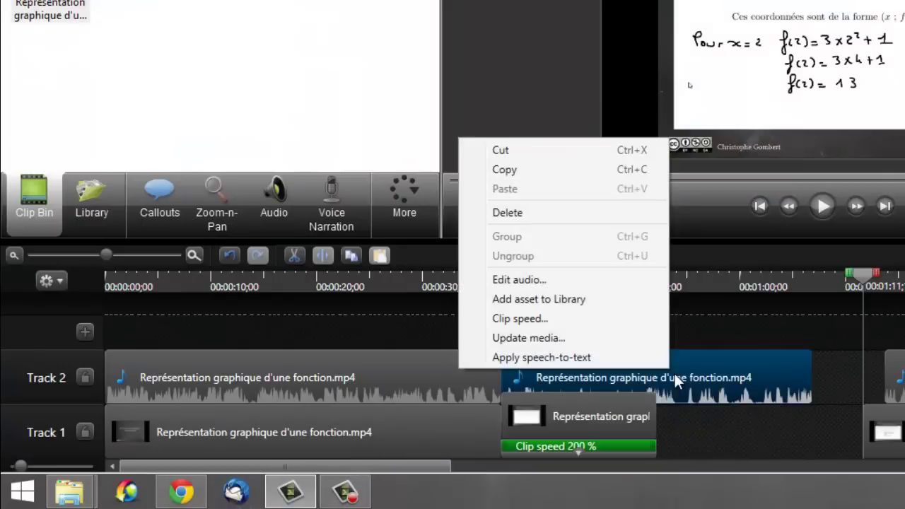
{"action": "left_click", "coordinate": [628, 322]}
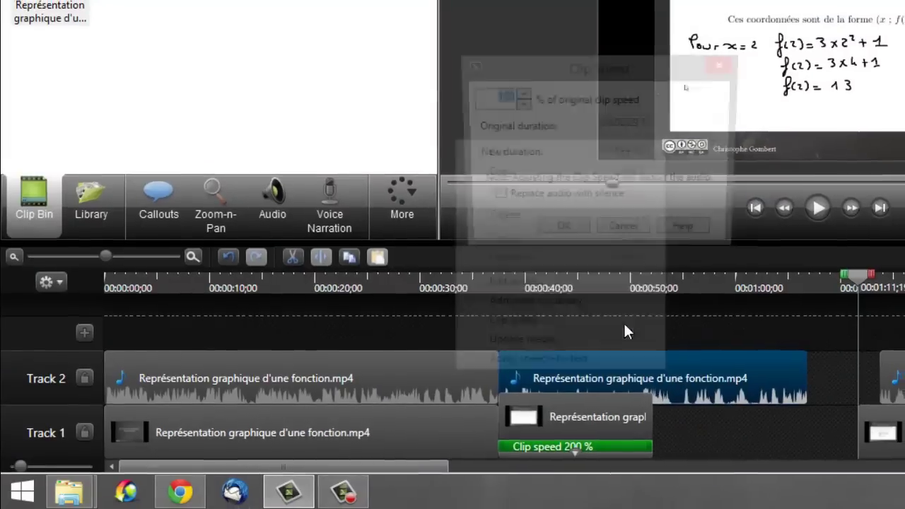
{"action": "type", "text": "200"}
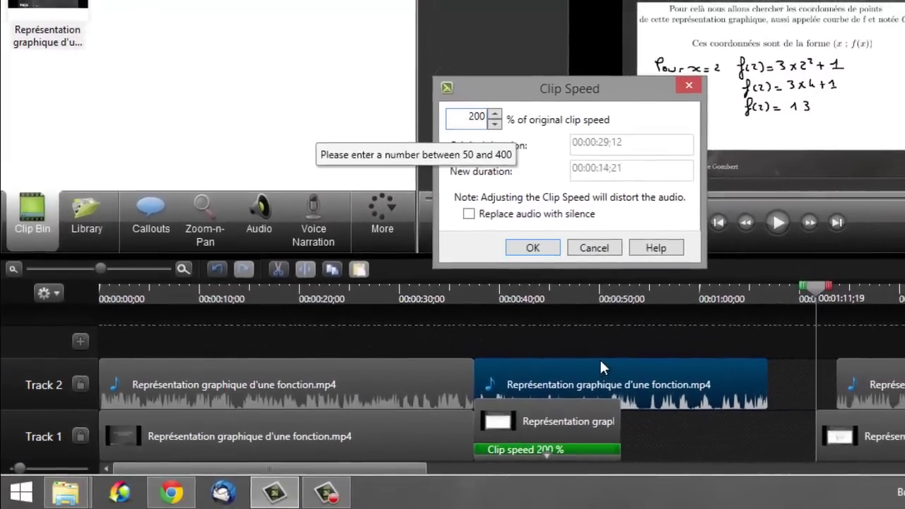
{"action": "left_click", "coordinate": [514, 259]}
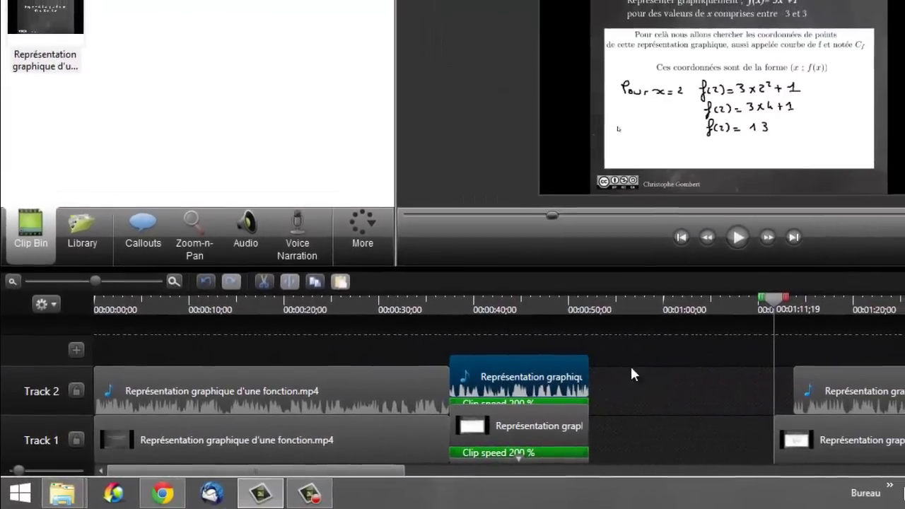
- Preview the 200 % section of the timeline from 00:00:37;14 for a few seconds
{"action": "left_click_drag", "start_coordinate": [767, 309], "coordinate": [451, 318]}
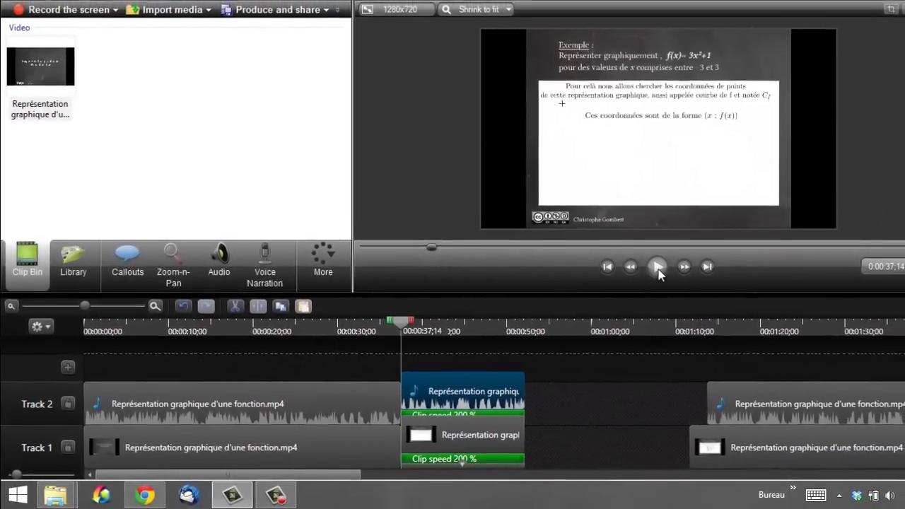
{"action": "left_click", "coordinate": [671, 265]}
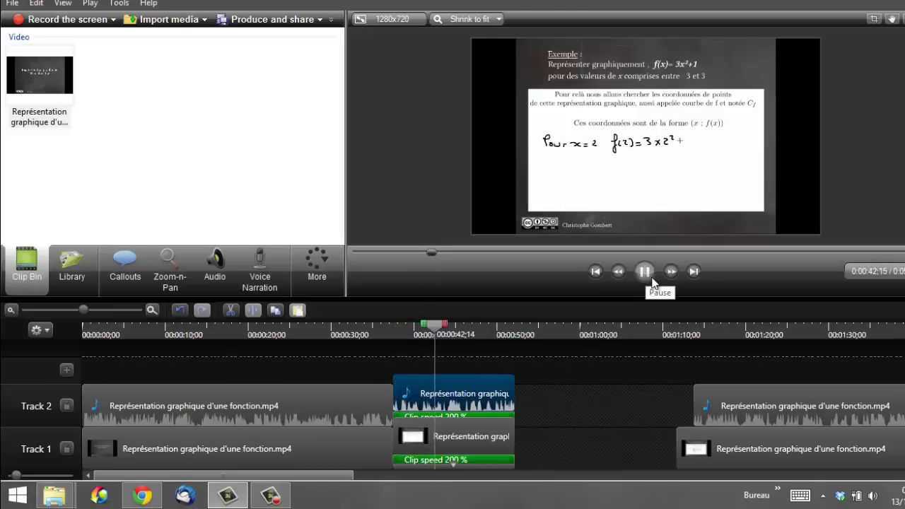
{"action": "left_click", "coordinate": [650, 279]}
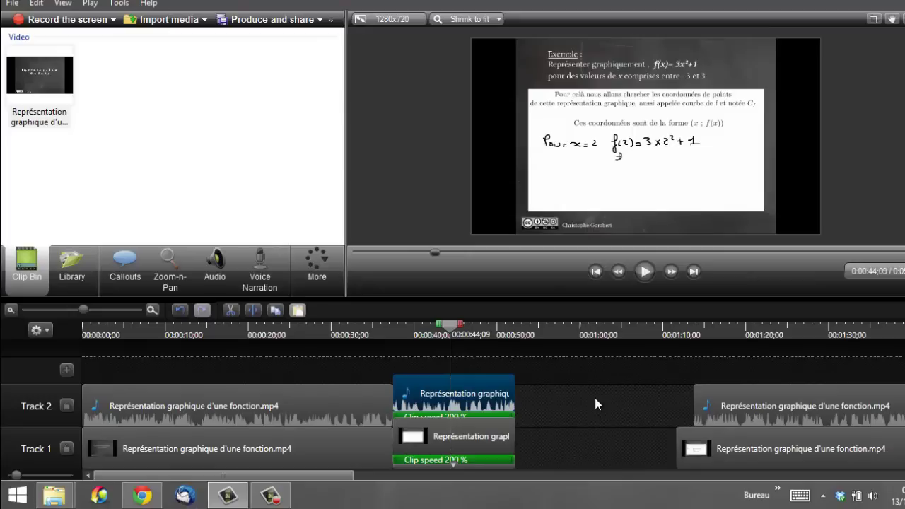
- Delete the 200 % audio segment on Track 2 and record a replacement voice narration starting at 00:00:37;14
{"action": "key", "text": "Delete"}
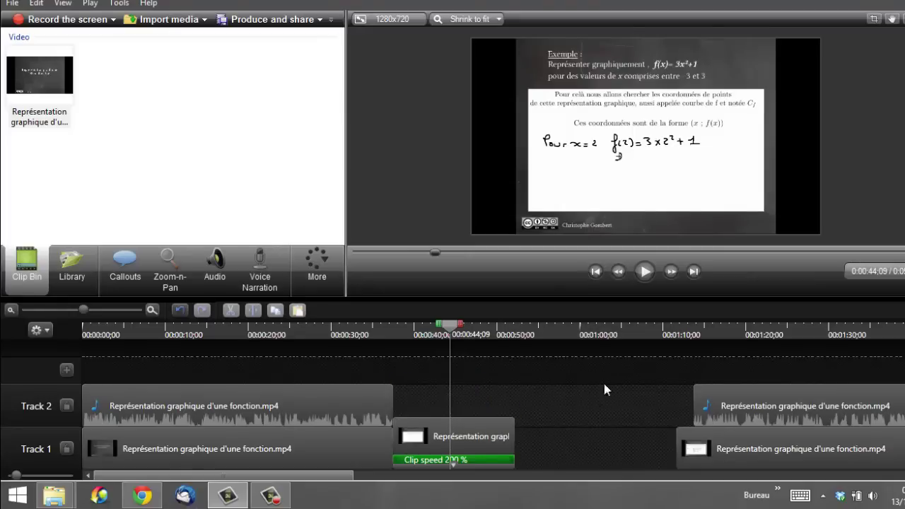
{"action": "left_click_drag", "start_coordinate": [443, 326], "coordinate": [394, 329]}
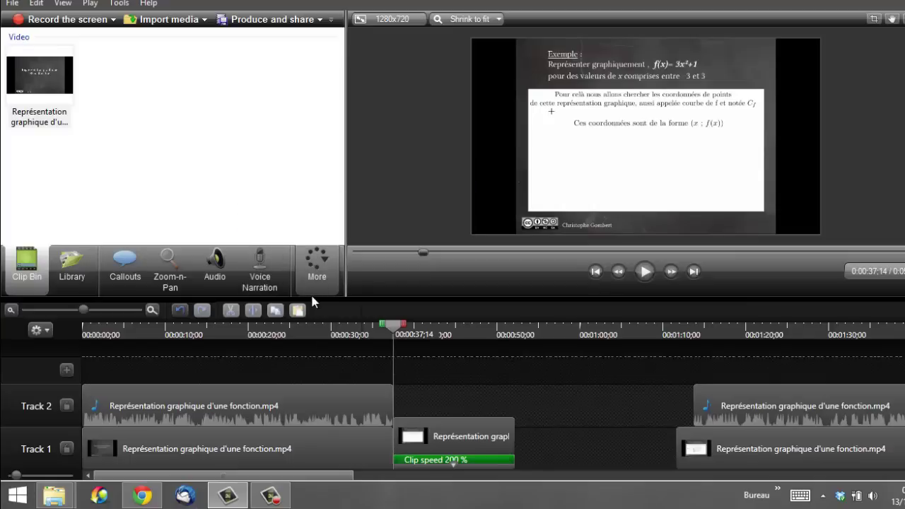
{"action": "left_click", "coordinate": [264, 271]}
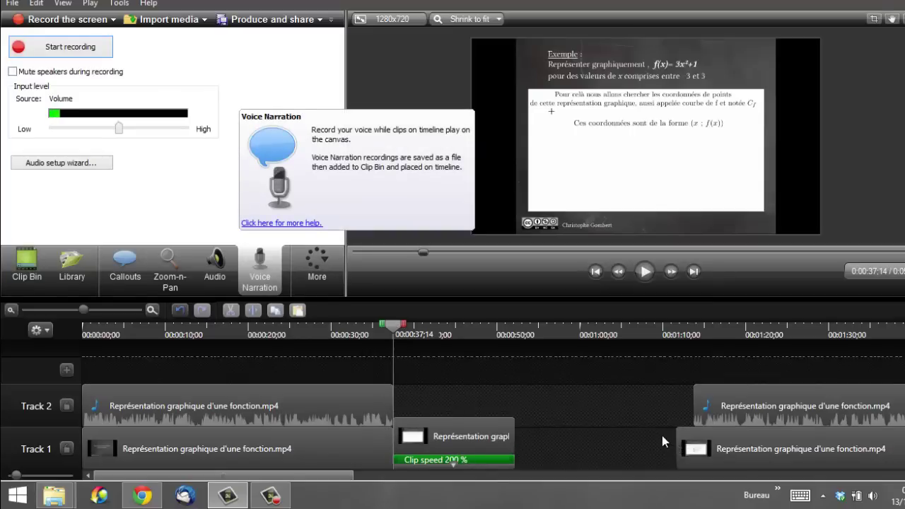
{"action": "left_click", "coordinate": [70, 46]}
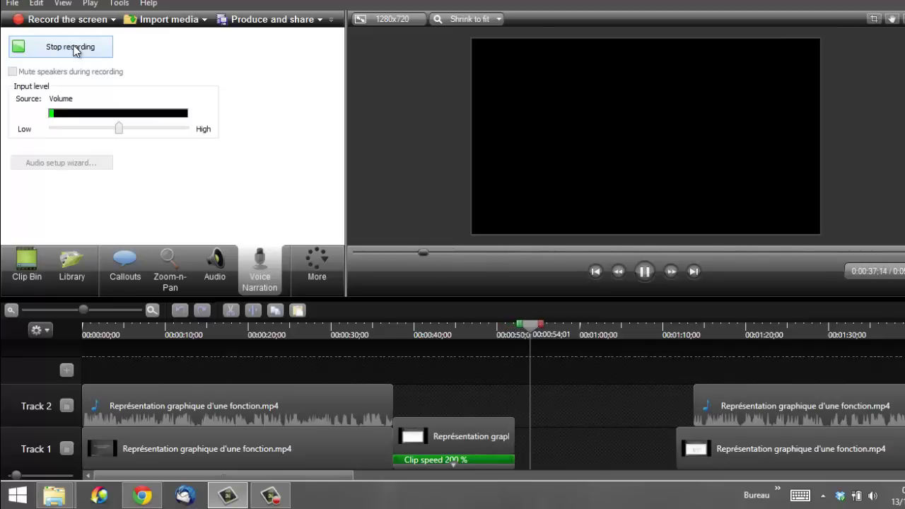
{"action": "left_click", "coordinate": [72, 48]}
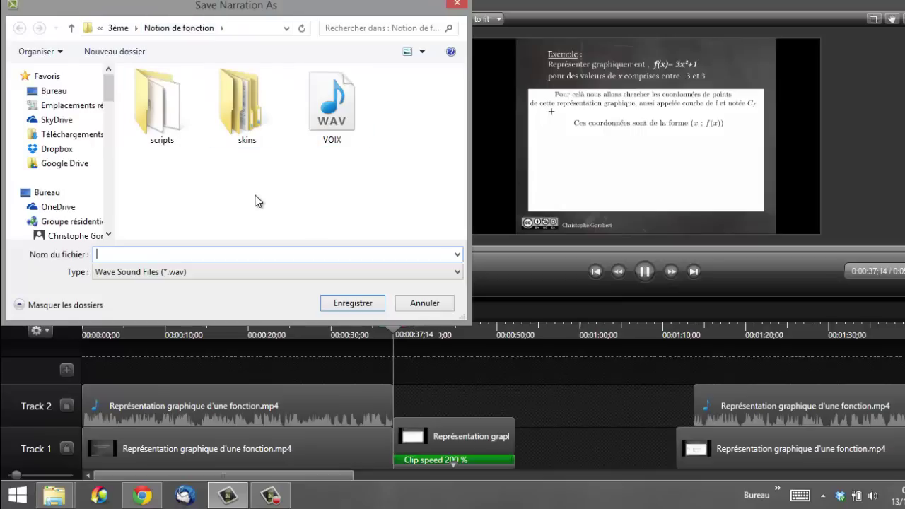
- Save the recorded narration as the wave file VOIX2 in the Notion de fonction folder
{"action": "type", "text": "VOIX"}
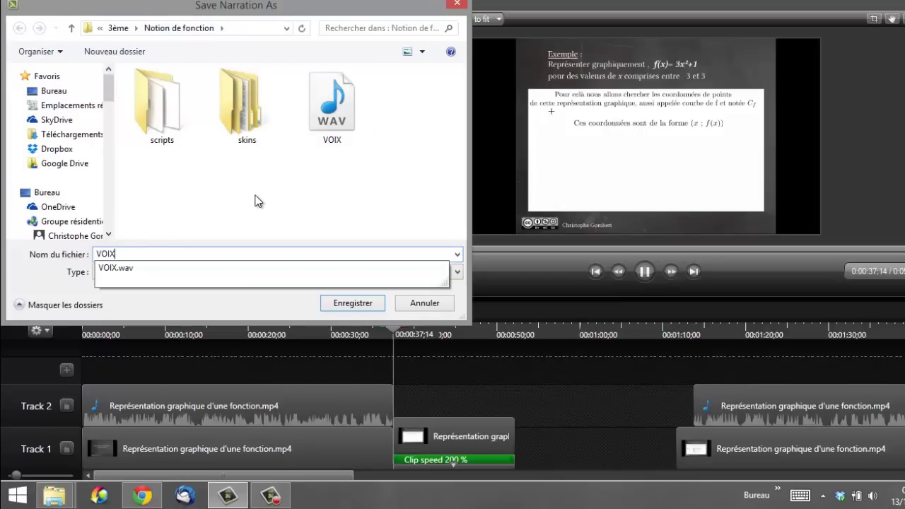
{"action": "type", "text": "2"}
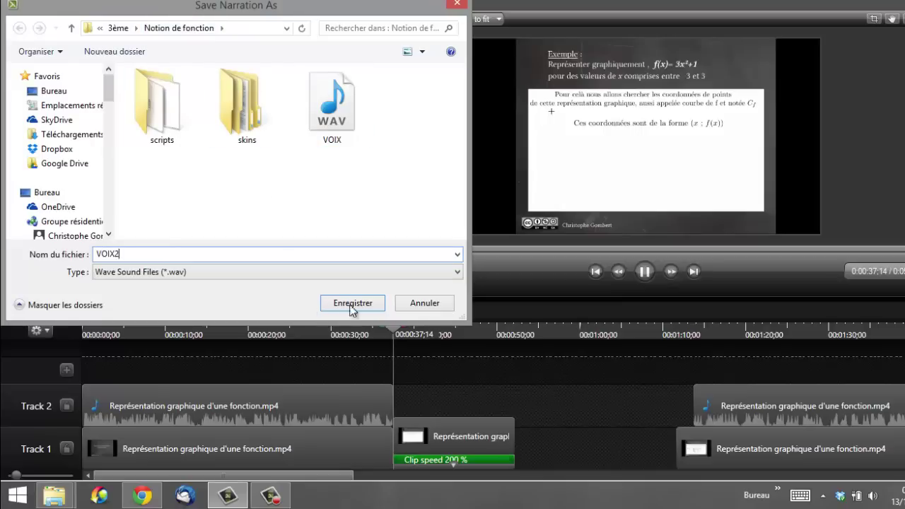
{"action": "left_click", "coordinate": [354, 303]}
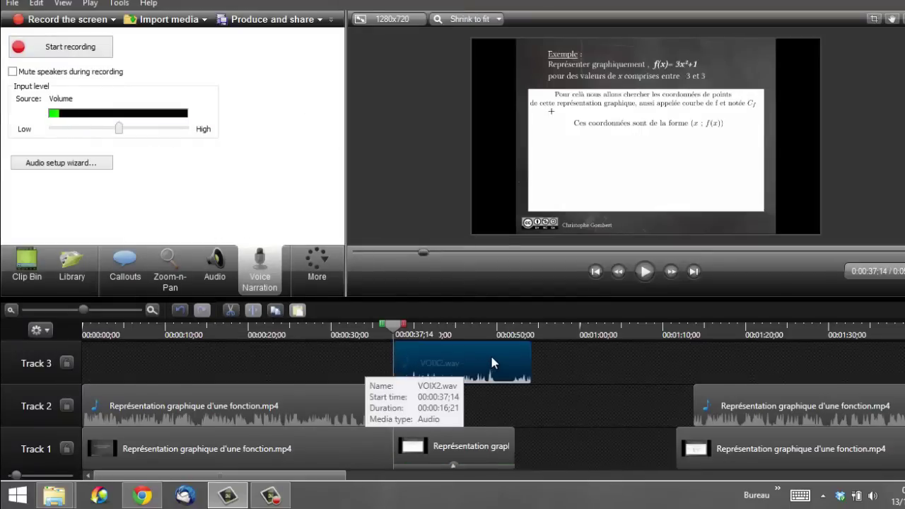
- Move the VOIX2.wav clip from Track 3 into the Track 2 gap at 00:00:37;14 and preview it with the video
{"action": "left_click_drag", "start_coordinate": [489, 353], "coordinate": [487, 393]}
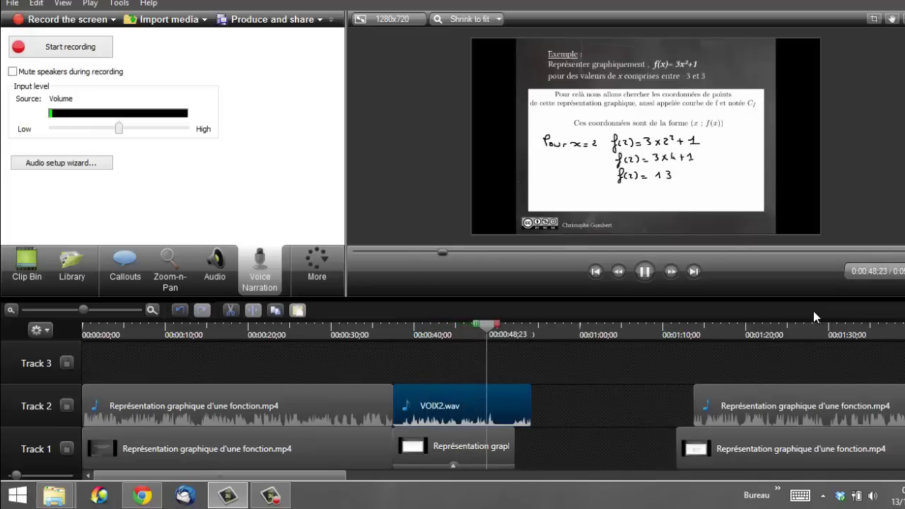
{"action": "left_click", "coordinate": [645, 273]}
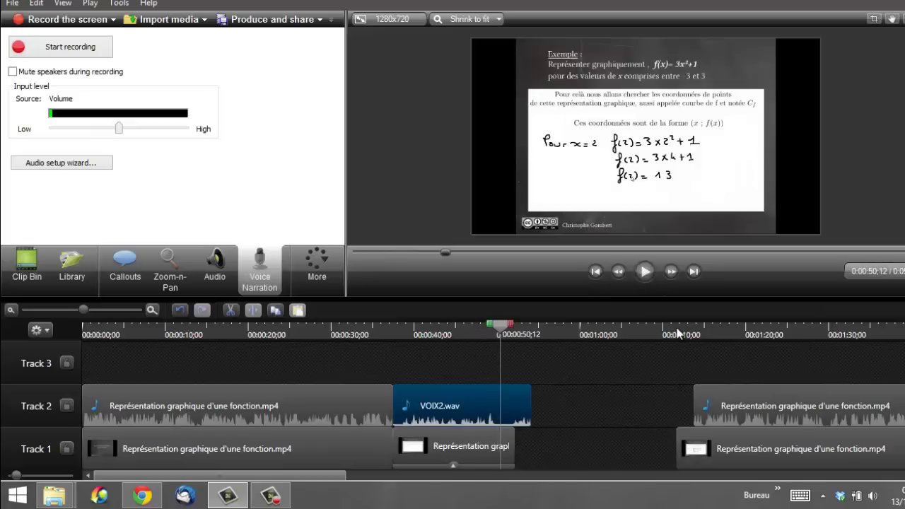